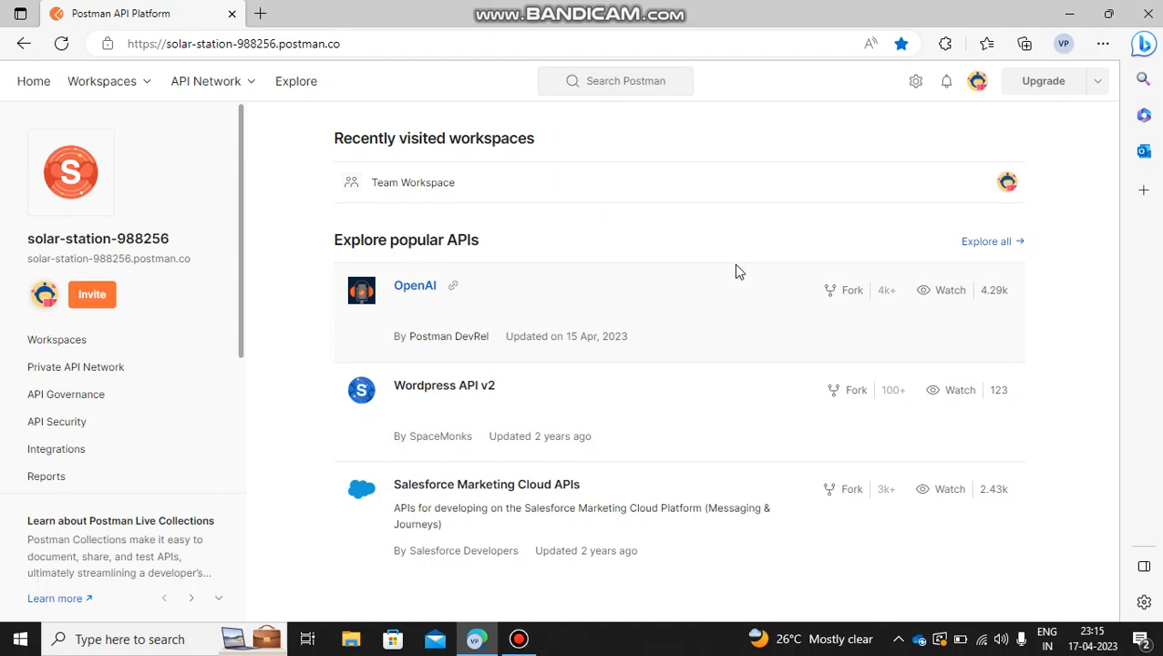
# Search the web for "postman" in a new browser tab and open the Postman API Platform result
pyautogui.click(259, 14)
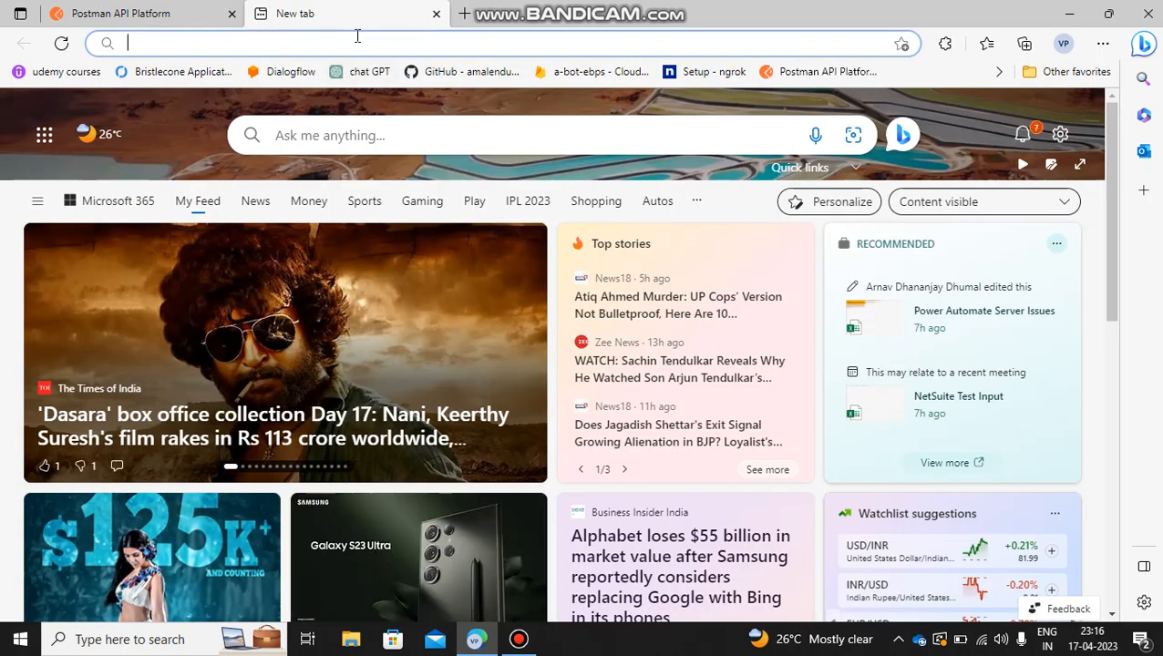
pyautogui.write('postman')
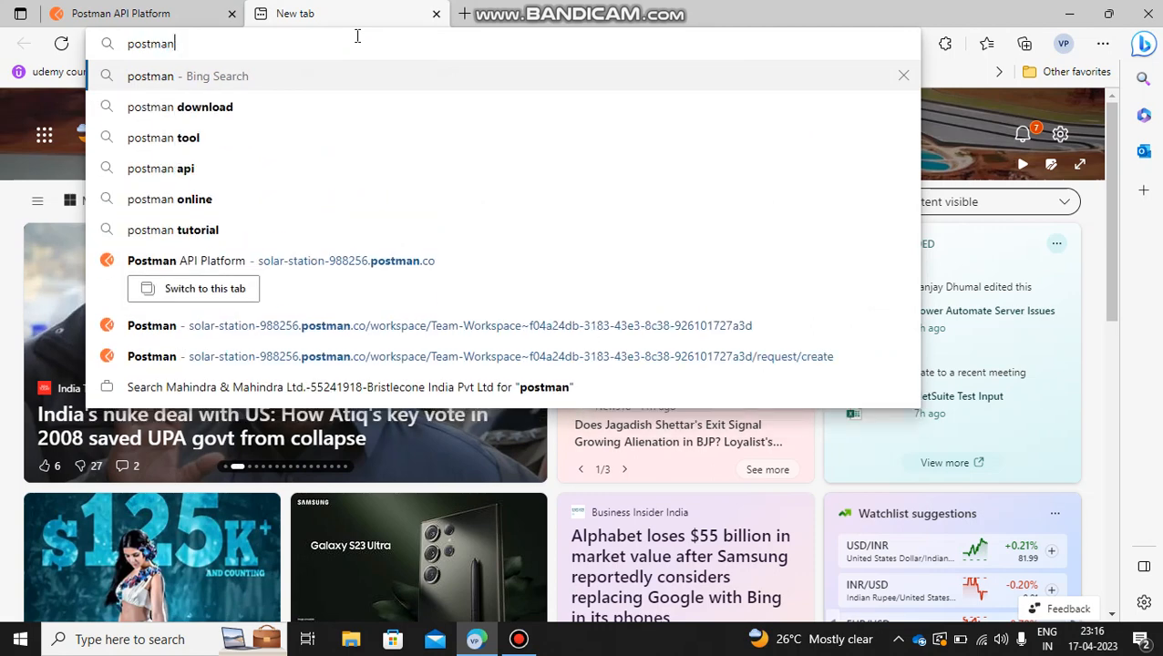
pyautogui.press('Return')
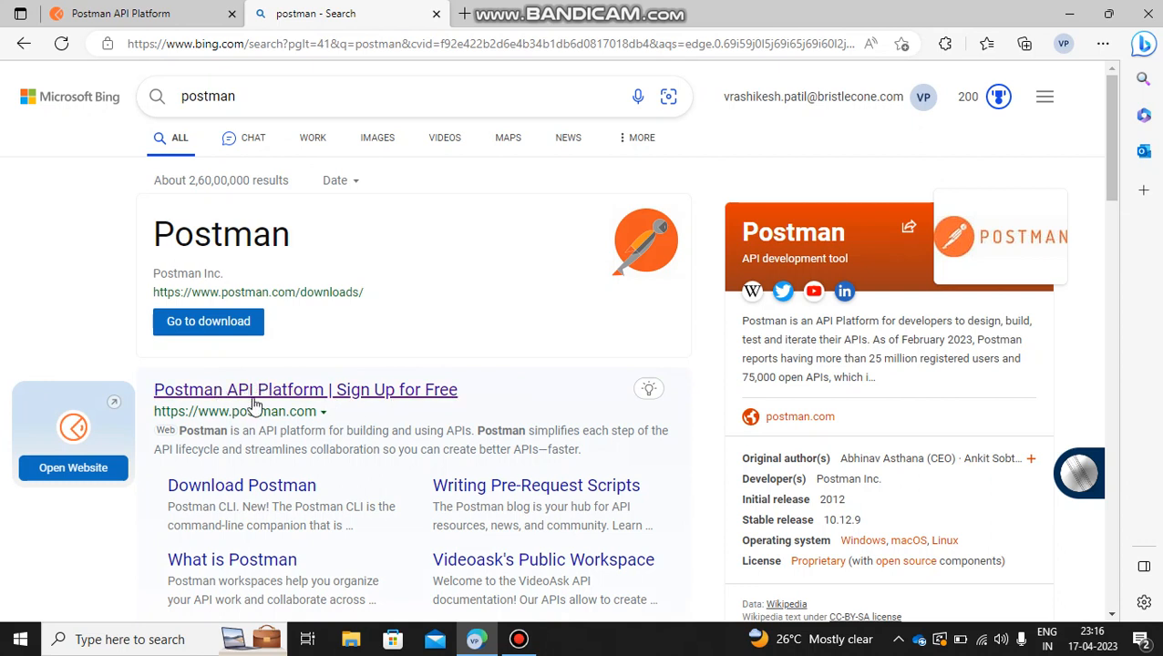
pyautogui.click(346, 398)
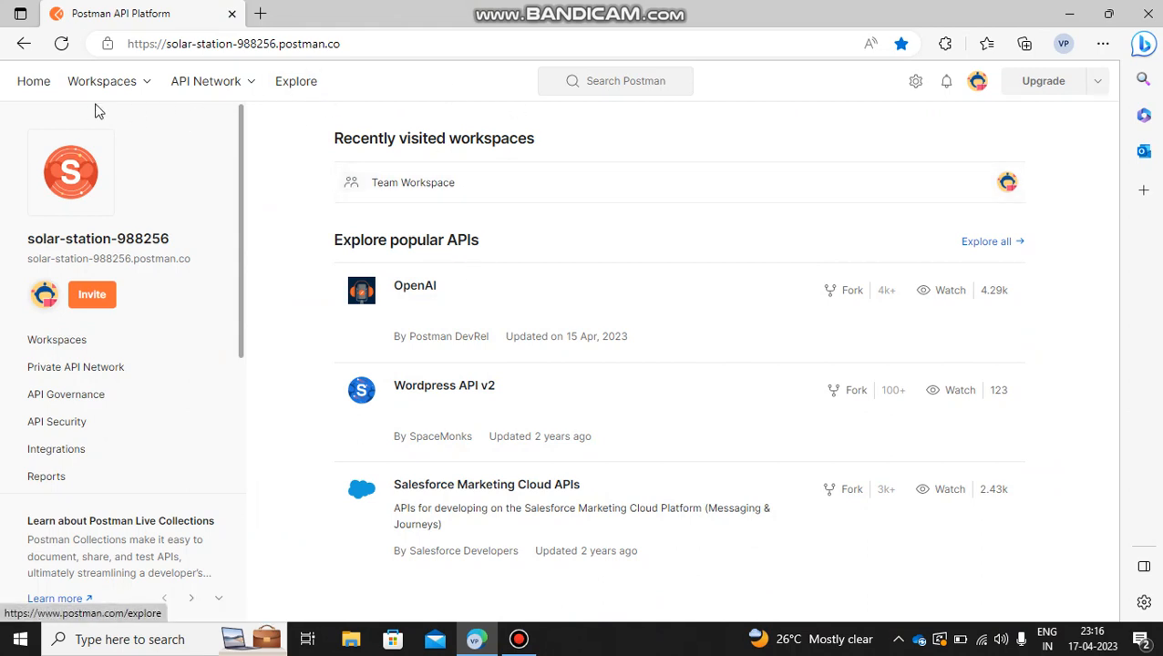
# Open the Team Workspace, create a new untitled request and close the workspace overview
pyautogui.click(402, 179)
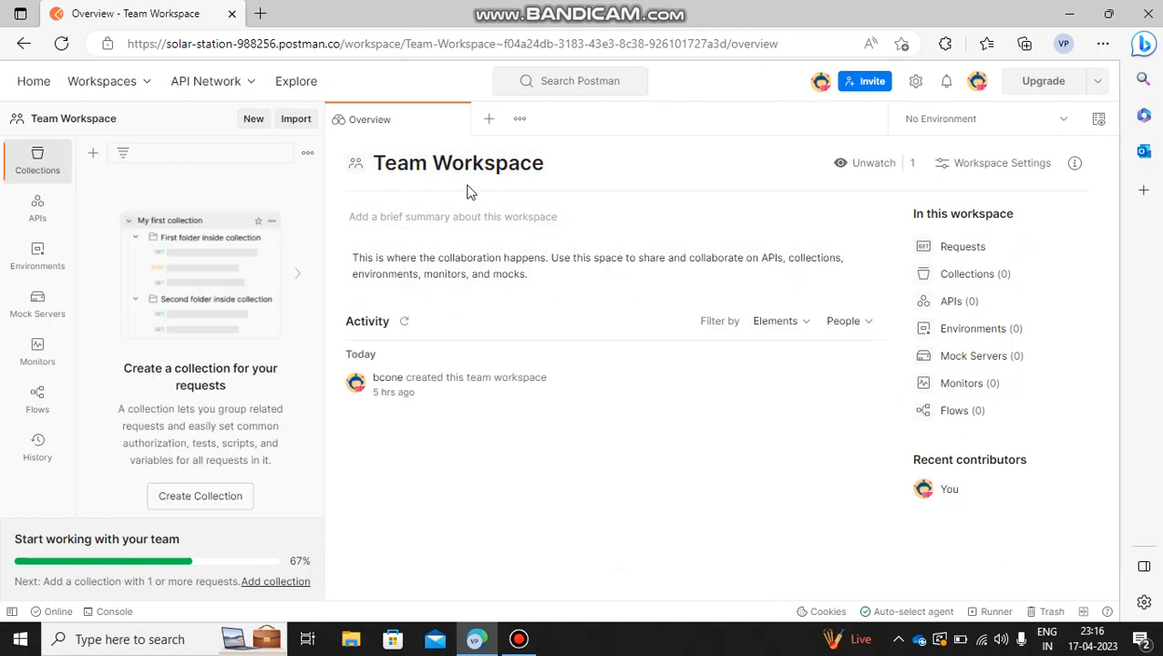
pyautogui.click(491, 122)
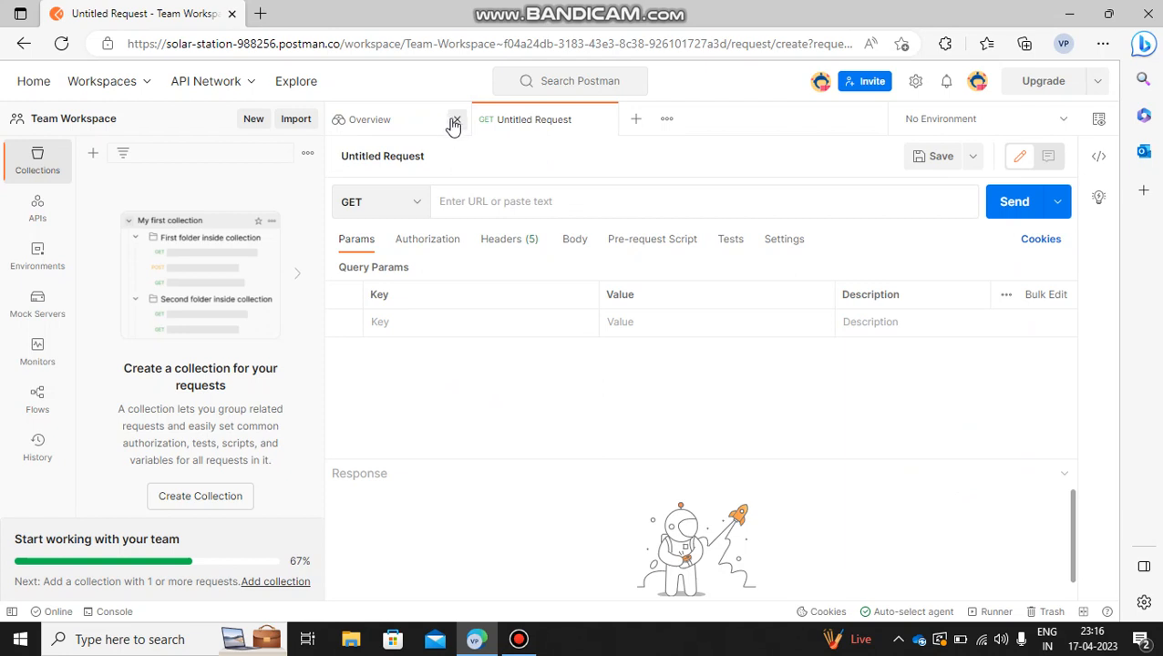
pyautogui.click(456, 121)
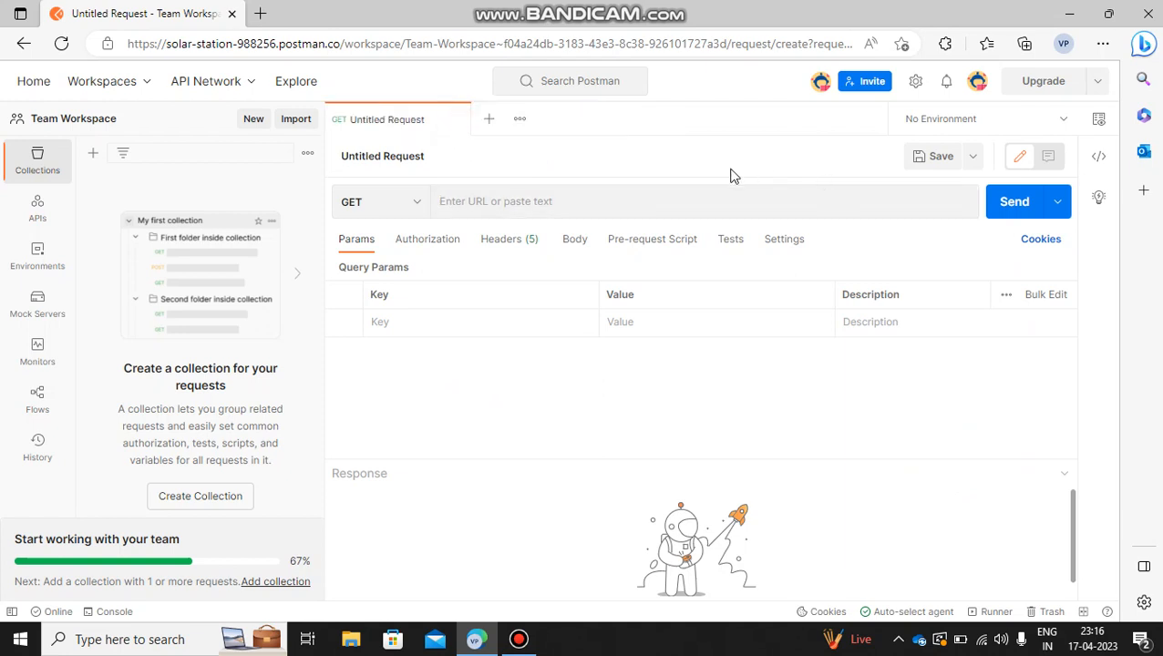
# Review the HTTP methods available for the untitled request, keeping GET selected
pyautogui.click(418, 206)
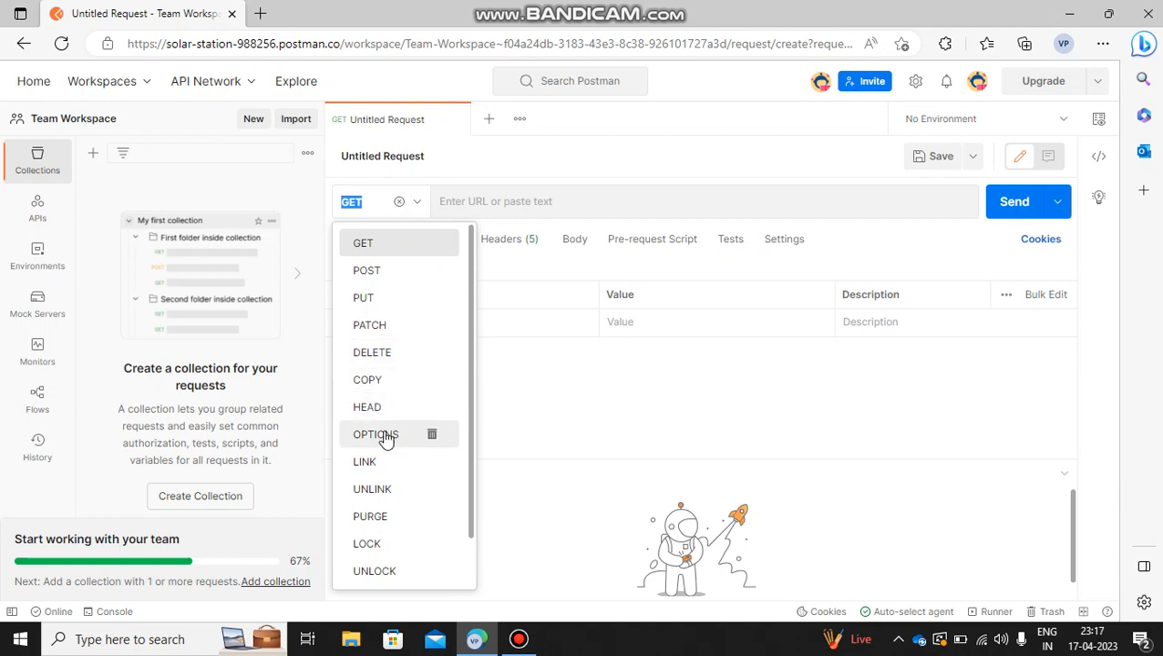
pyautogui.moveTo(470, 412); pyautogui.dragTo(472, 306)
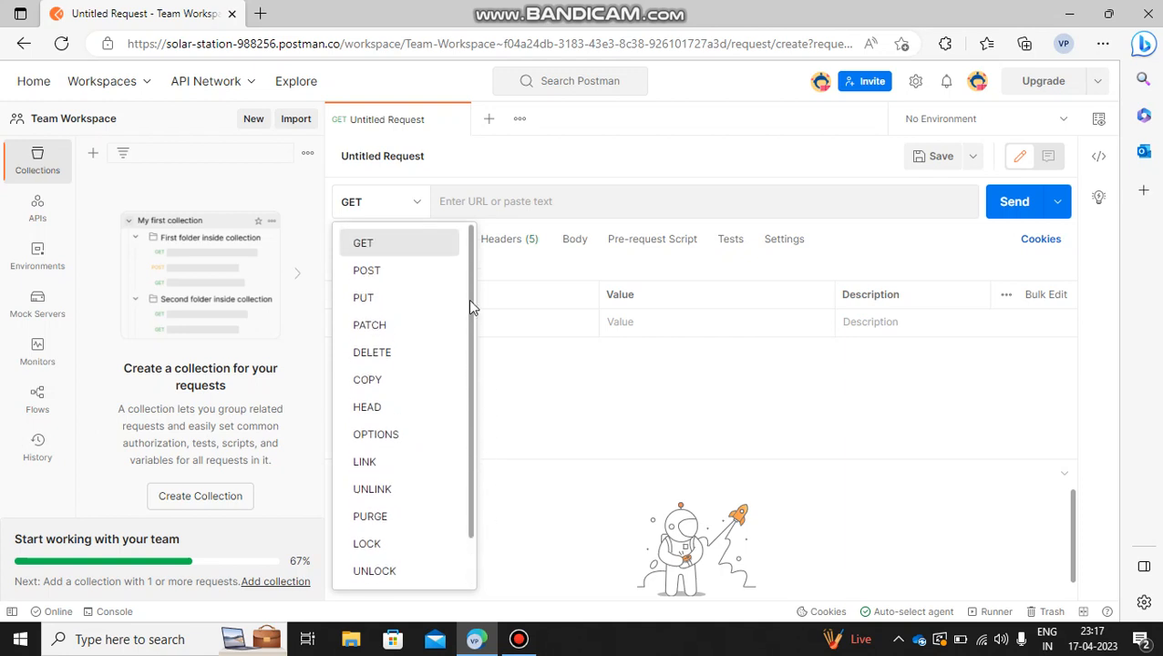
pyautogui.click(588, 207)
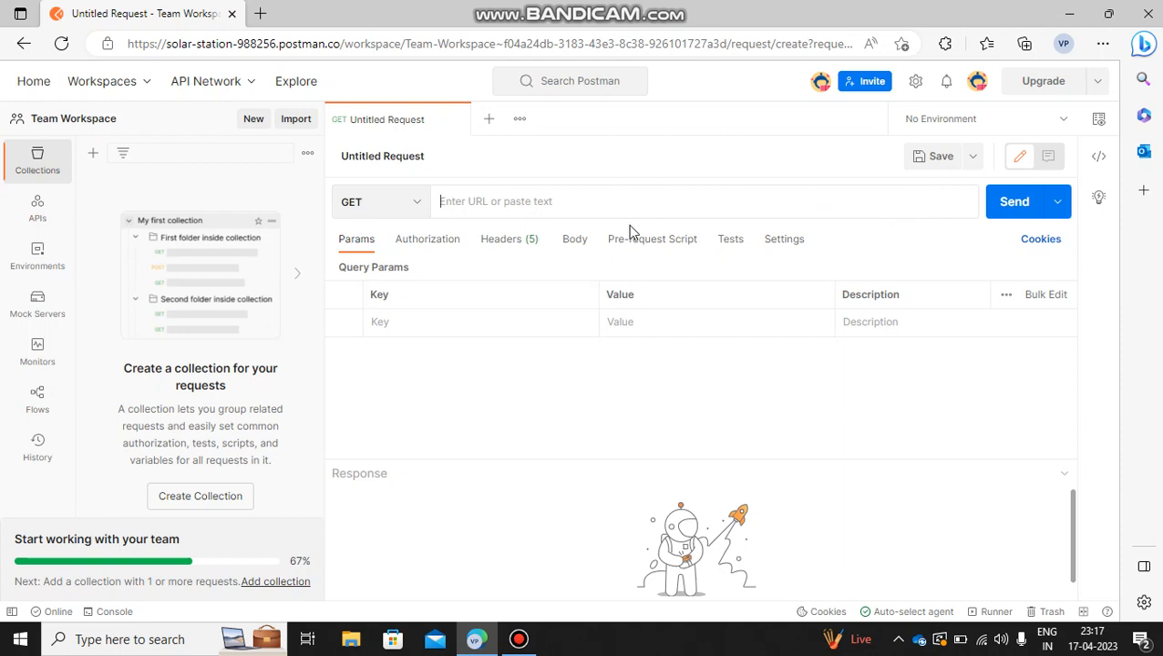
# Set the request's authorization type to Basic Auth
pyautogui.click(444, 245)
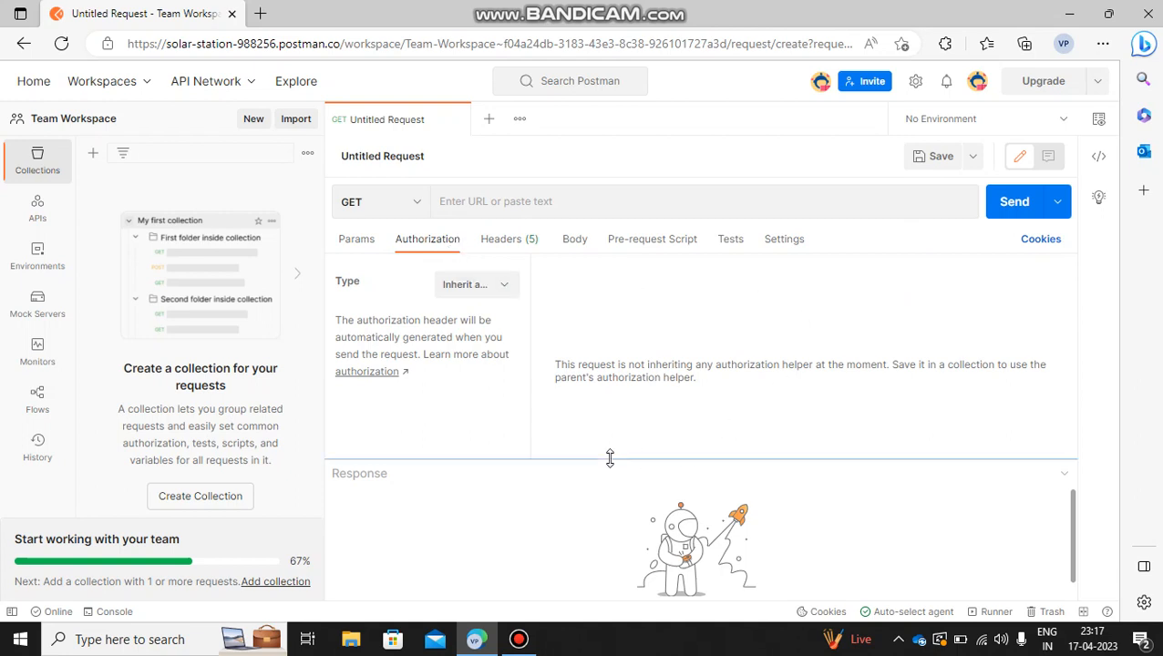
pyautogui.click(508, 289)
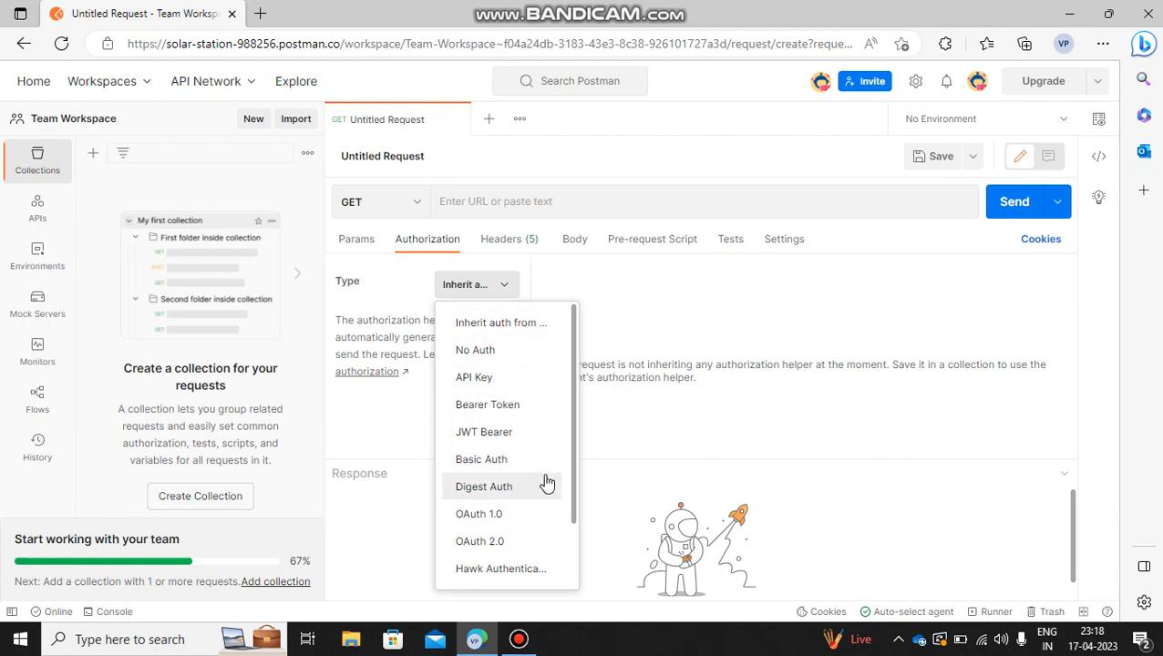
pyautogui.click(485, 458)
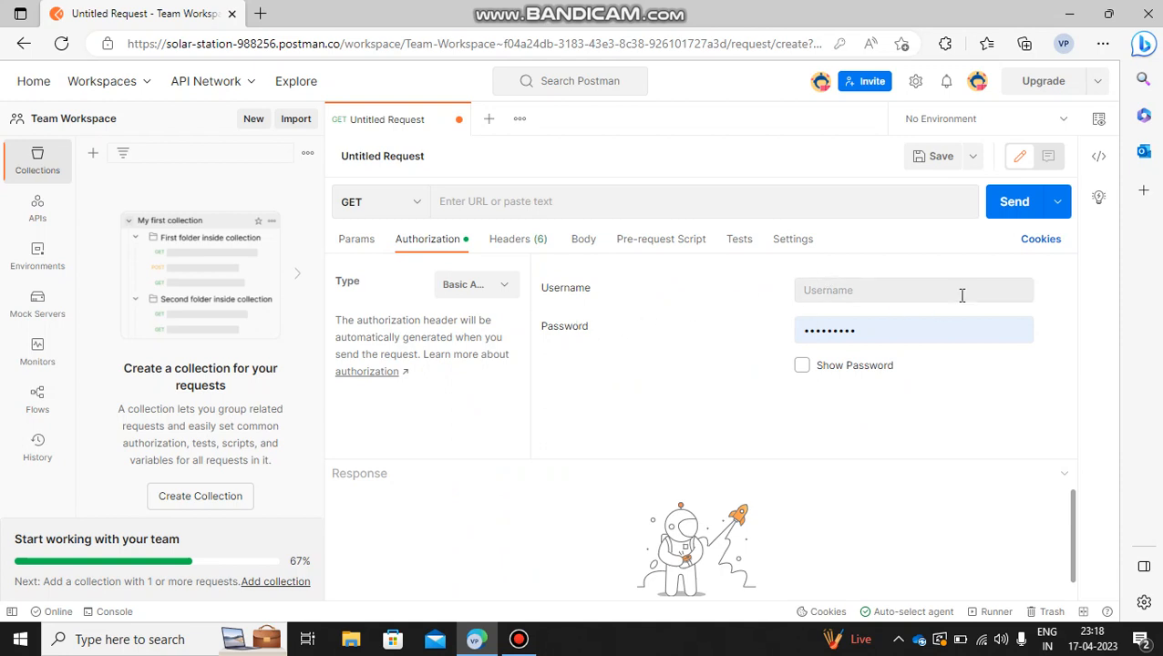
pyautogui.click(793, 290)
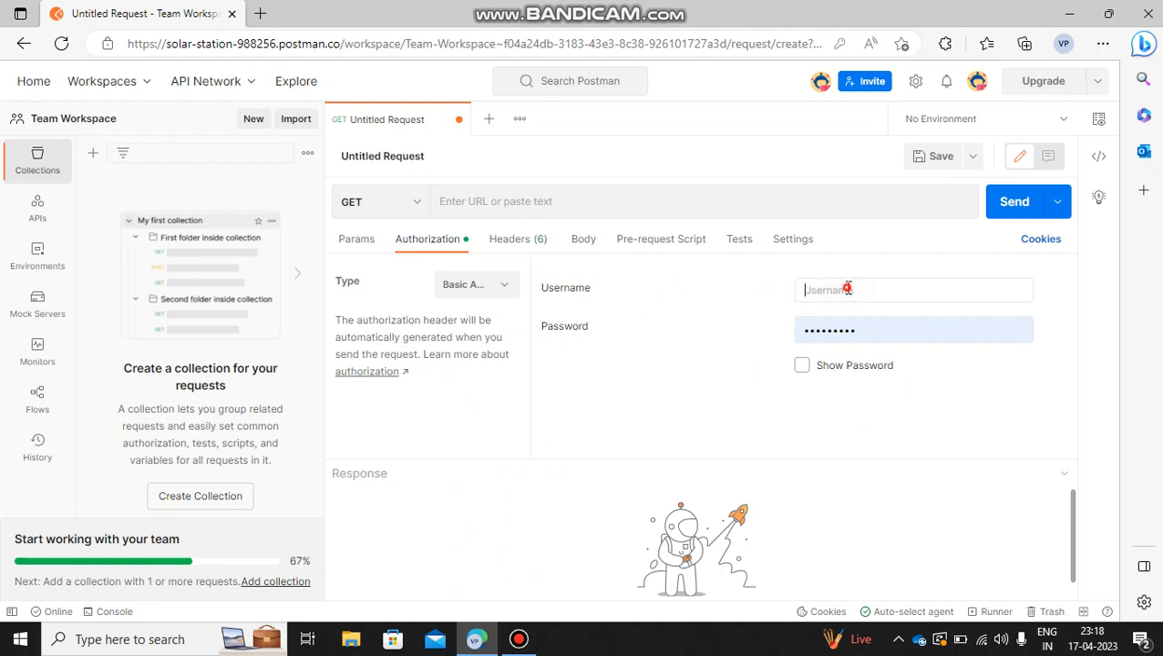
pyautogui.click(687, 313)
pyautogui.click(519, 639)
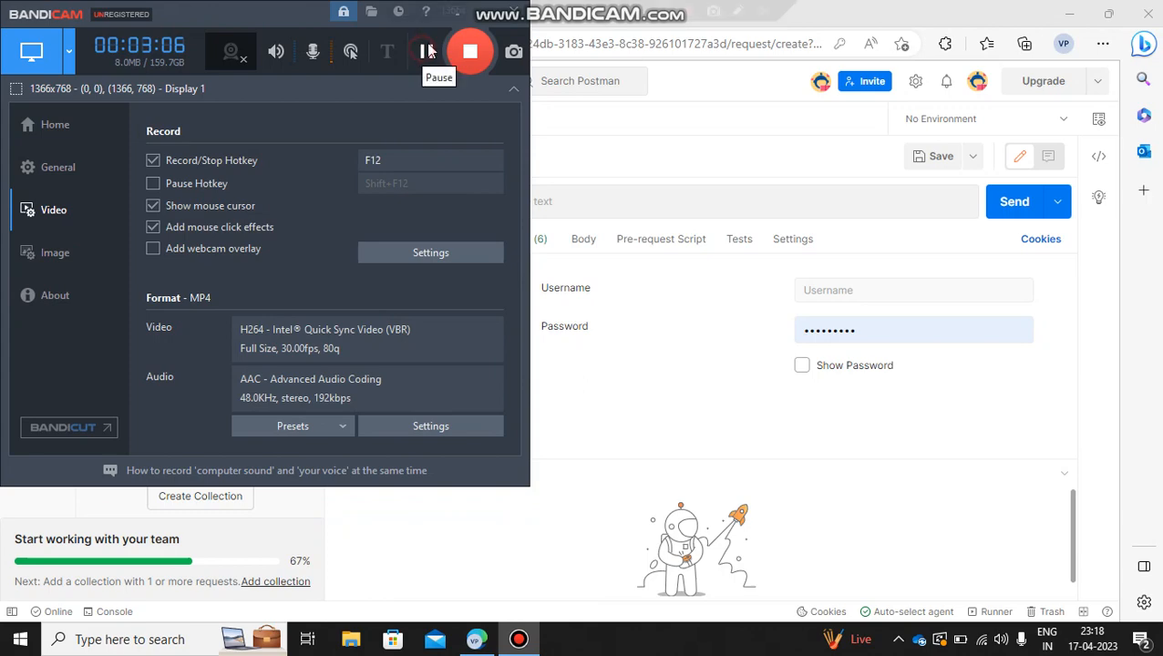
pyautogui.click(427, 51)
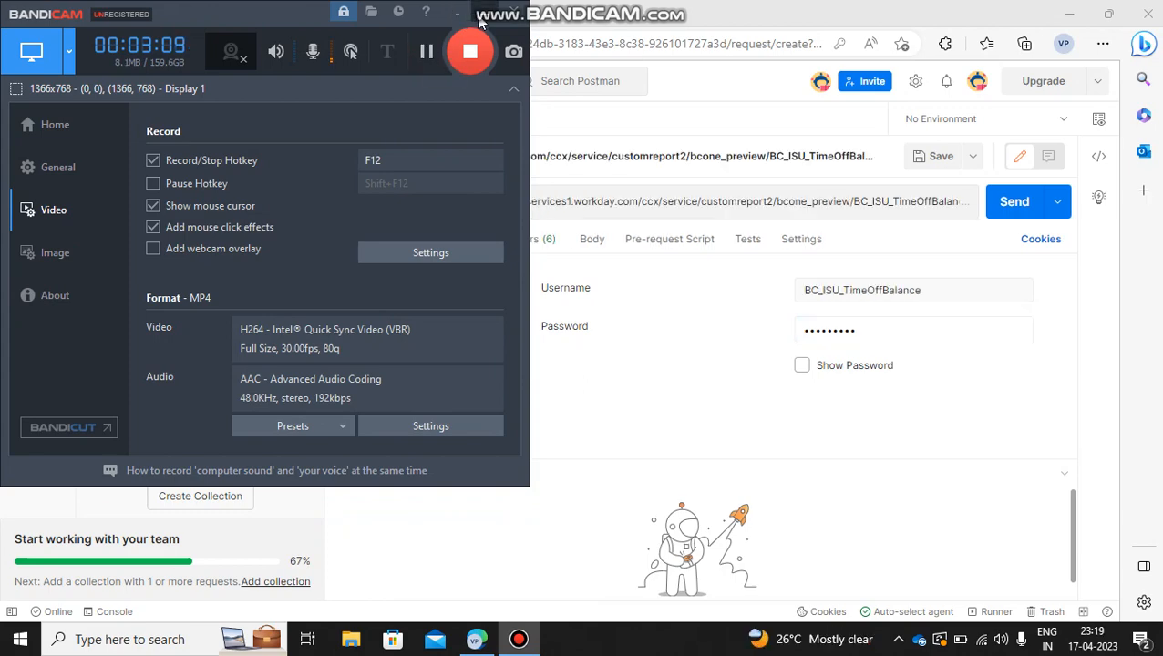
pyautogui.click(472, 19)
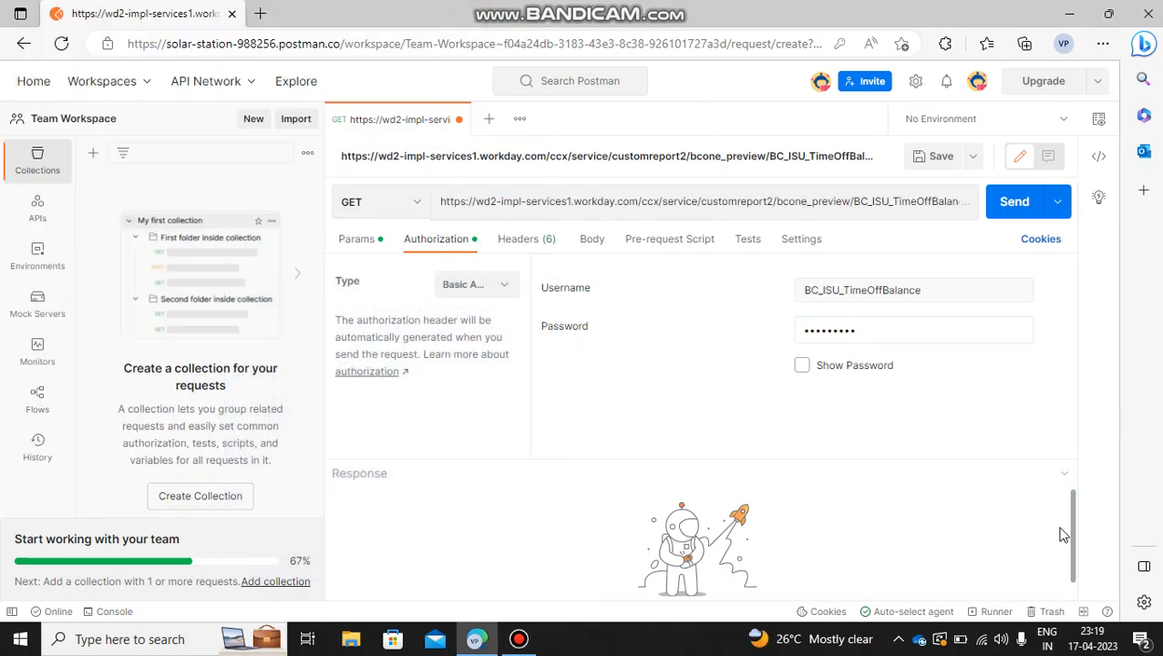
# Send the GET request to the Workday custom report URL and look through the returned response body
pyautogui.moveTo(765, 461); pyautogui.dragTo(771, 517)
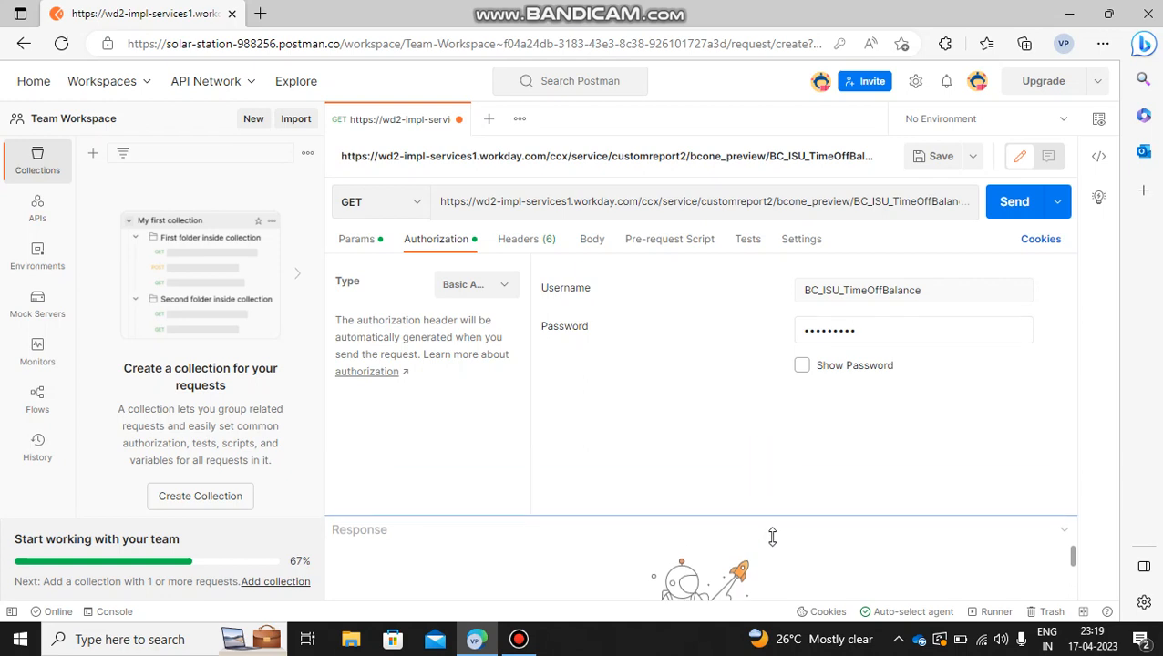
pyautogui.click(1022, 204)
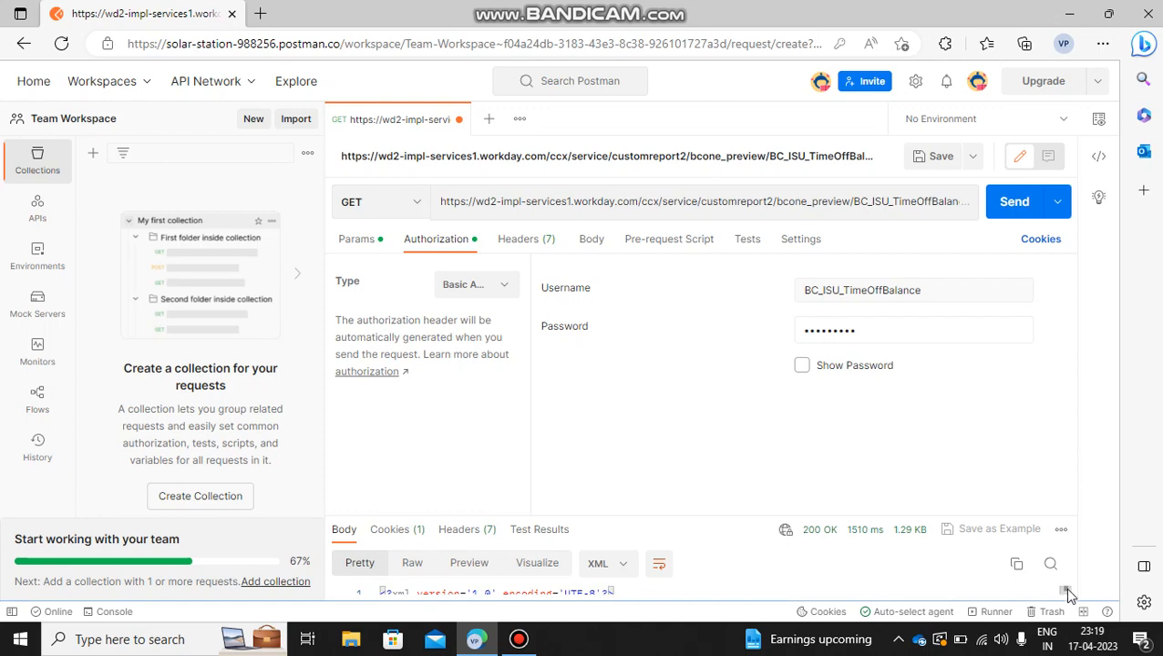
pyautogui.scroll(-5, 1060, 583)
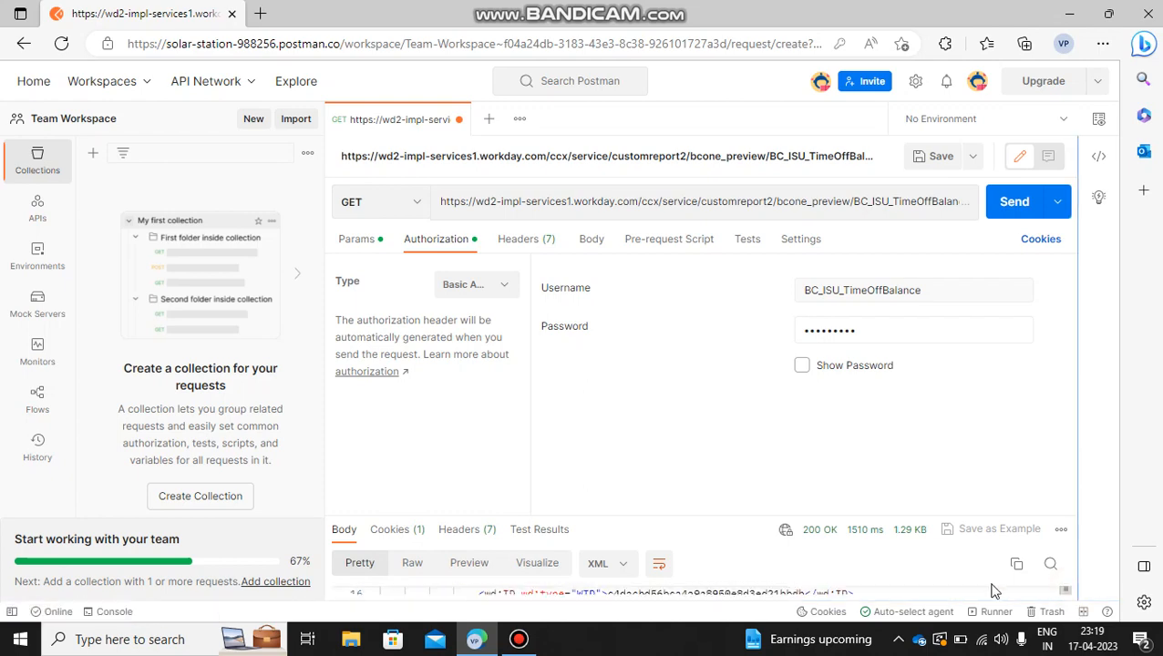
pyautogui.moveTo(750, 517); pyautogui.dragTo(784, 528)
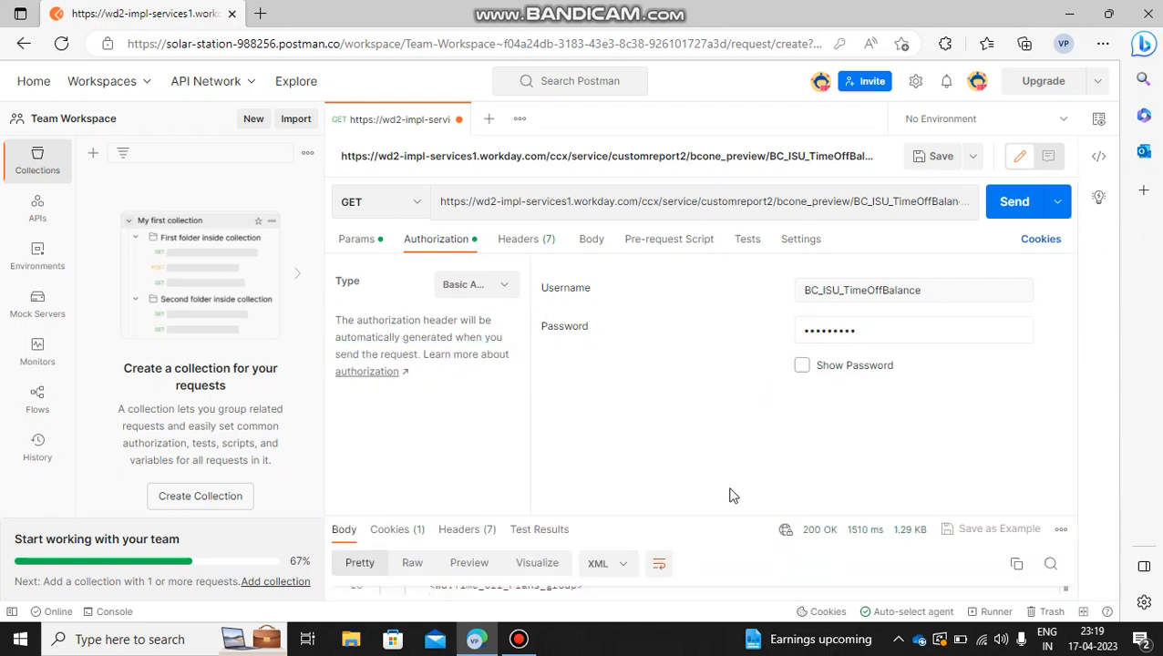
# Switch the response body's display format to JSON and finally to HTML
pyautogui.click(624, 564)
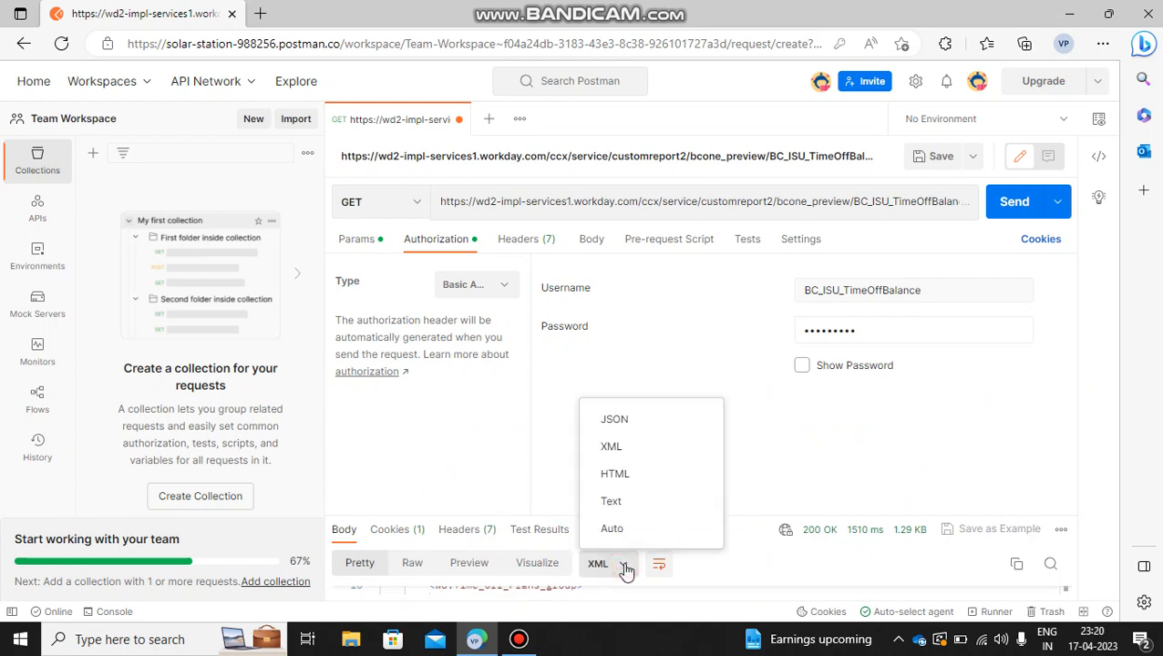
pyautogui.click(623, 427)
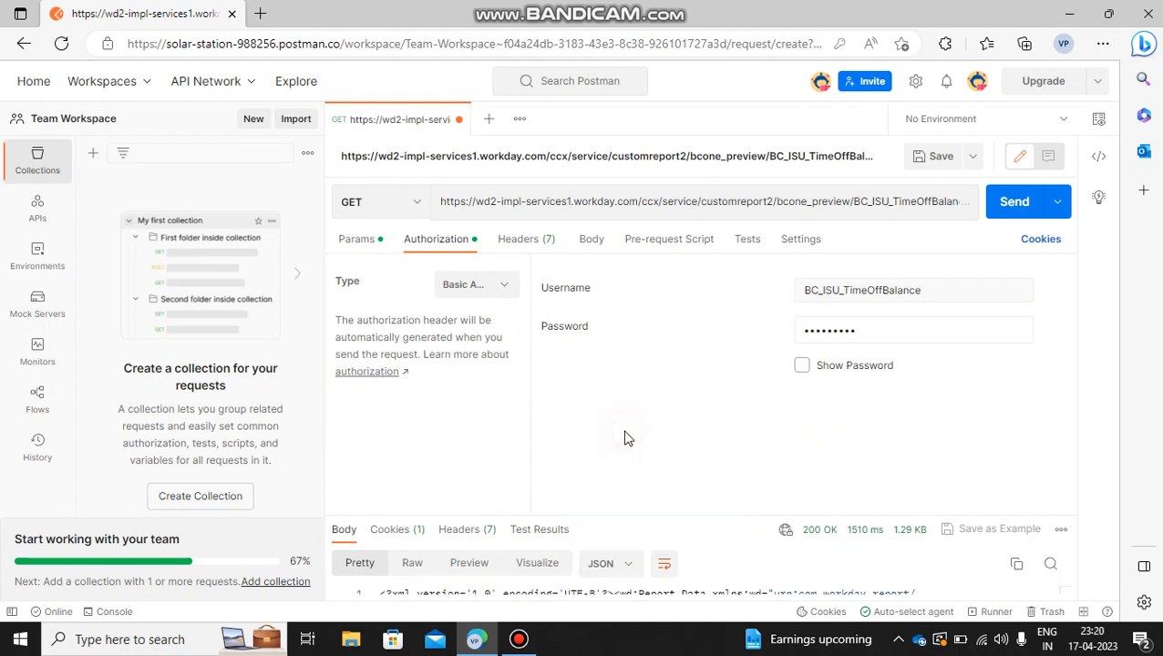
pyautogui.click(627, 564)
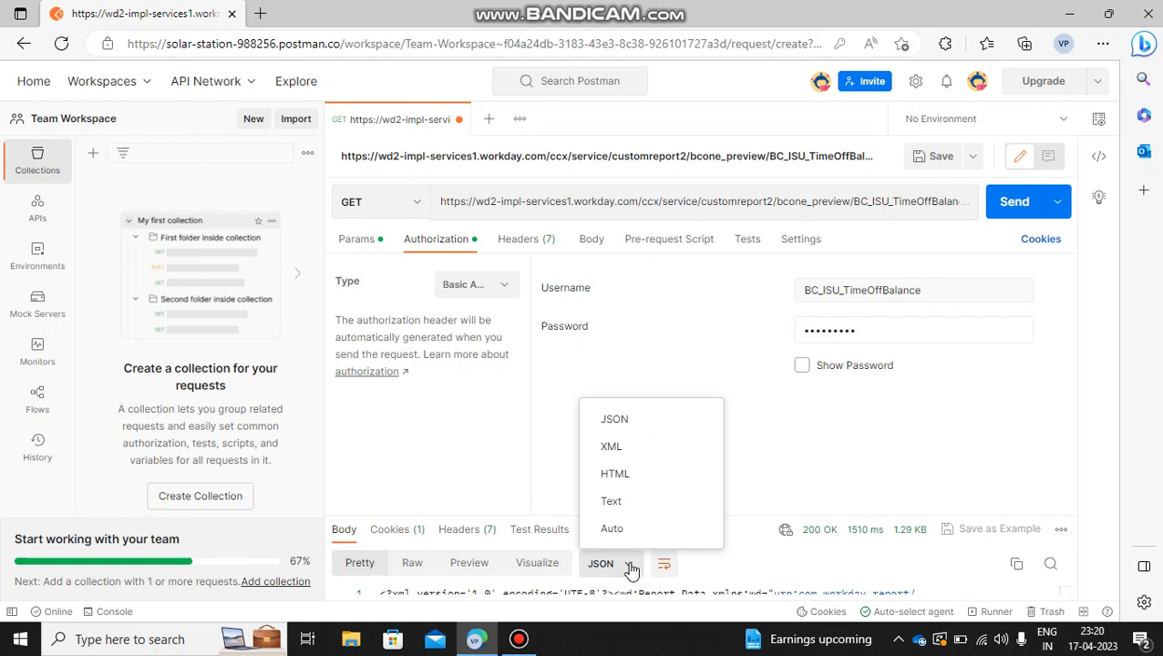
pyautogui.click(625, 475)
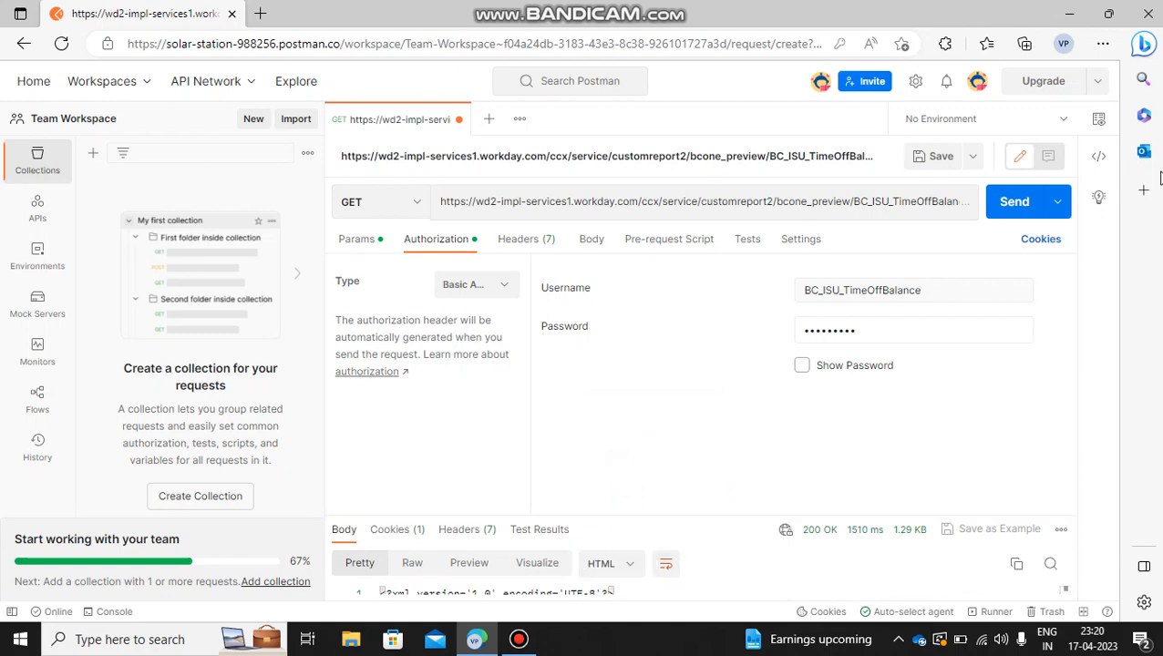
# Show the request's generated code snippet and review the languages it can be produced in
pyautogui.click(1103, 159)
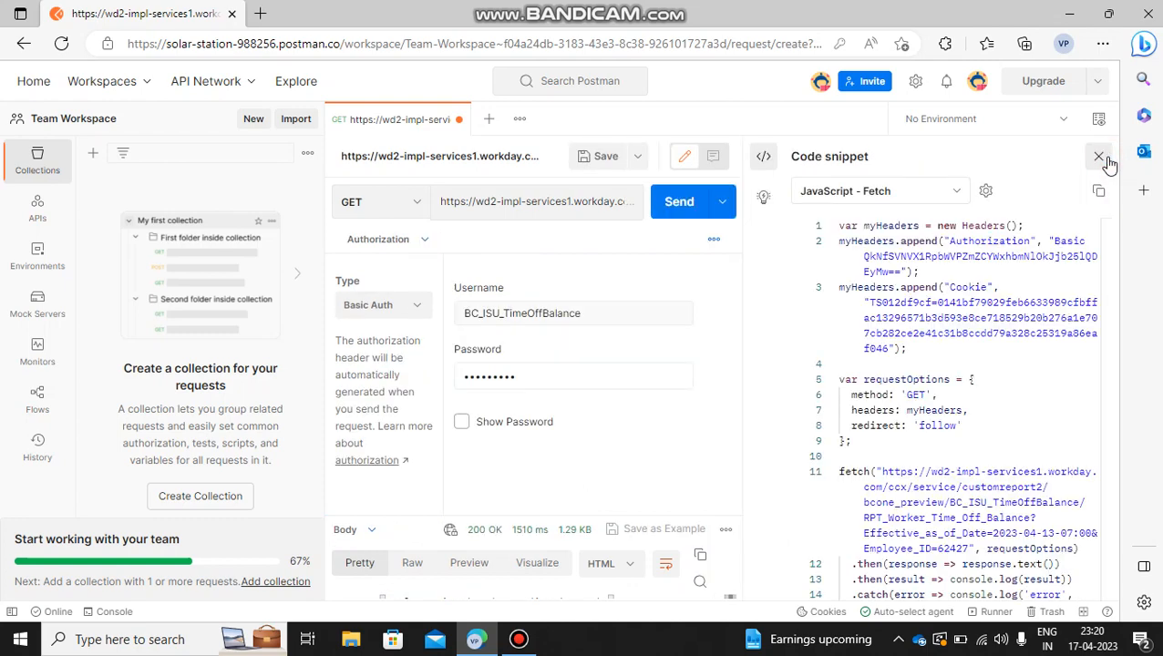
pyautogui.click(1099, 157)
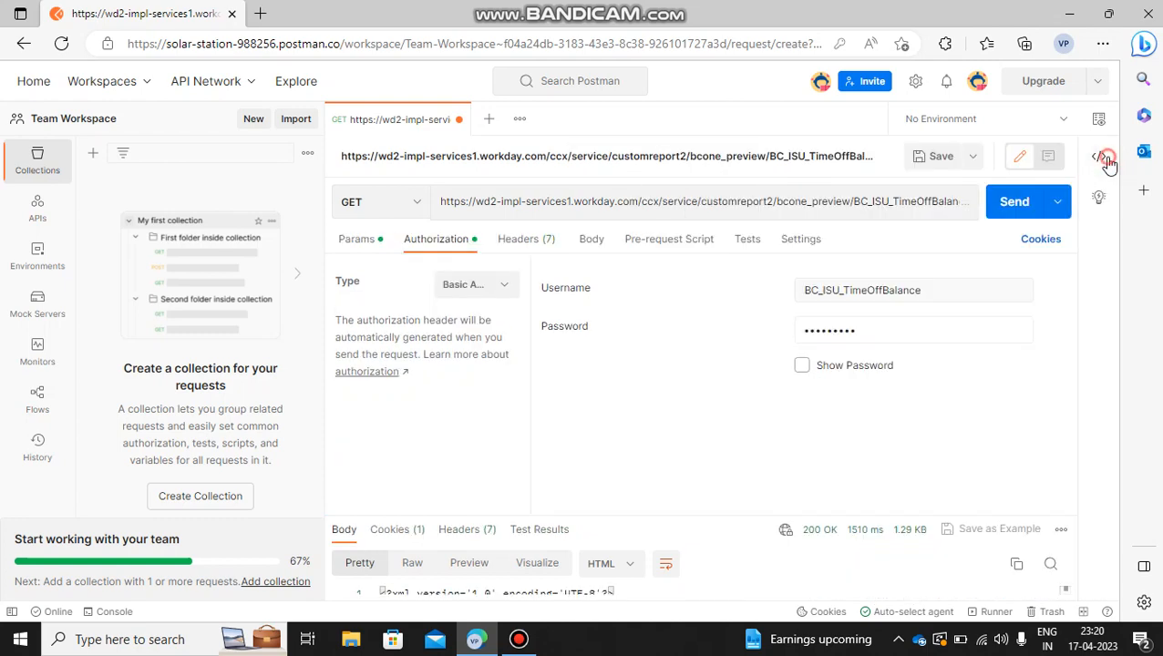
pyautogui.click(1103, 159)
pyautogui.click(933, 194)
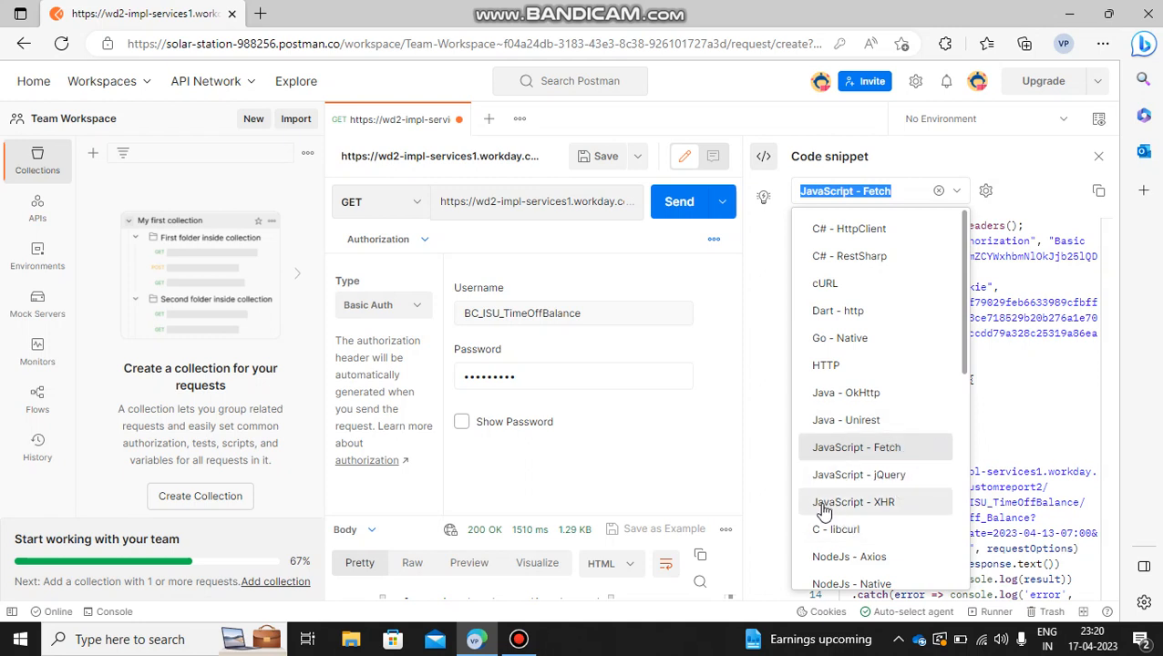
pyautogui.moveTo(966, 333); pyautogui.dragTo(952, 277)
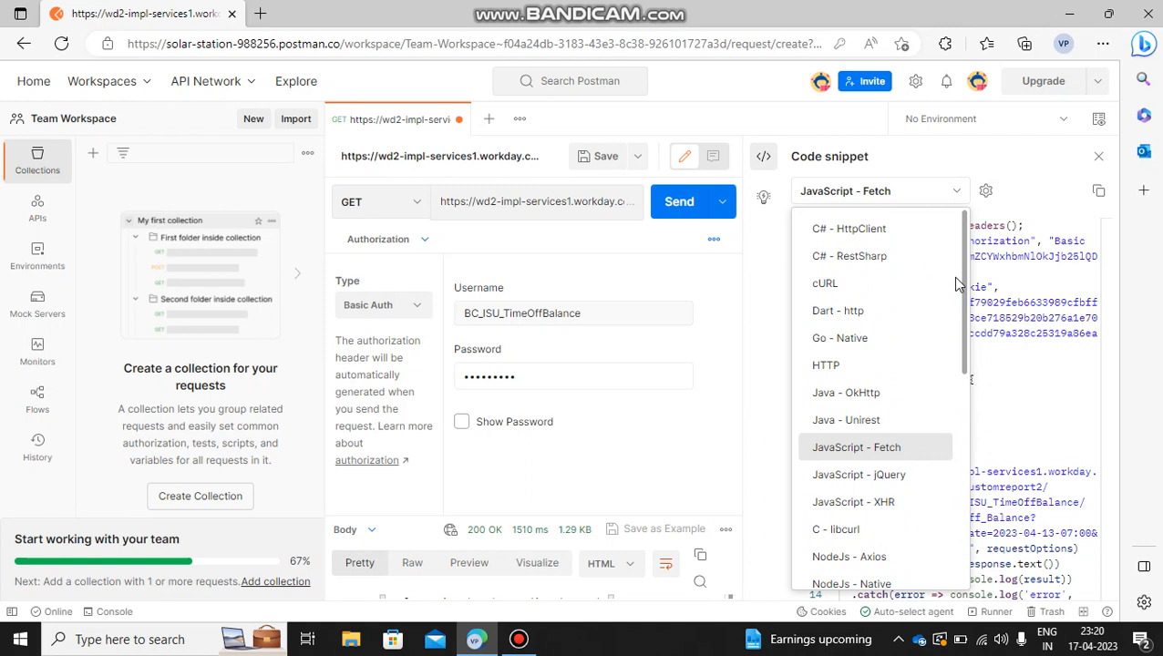
# Check the additional send options and the request method list, and close the code snippet
pyautogui.click(723, 205)
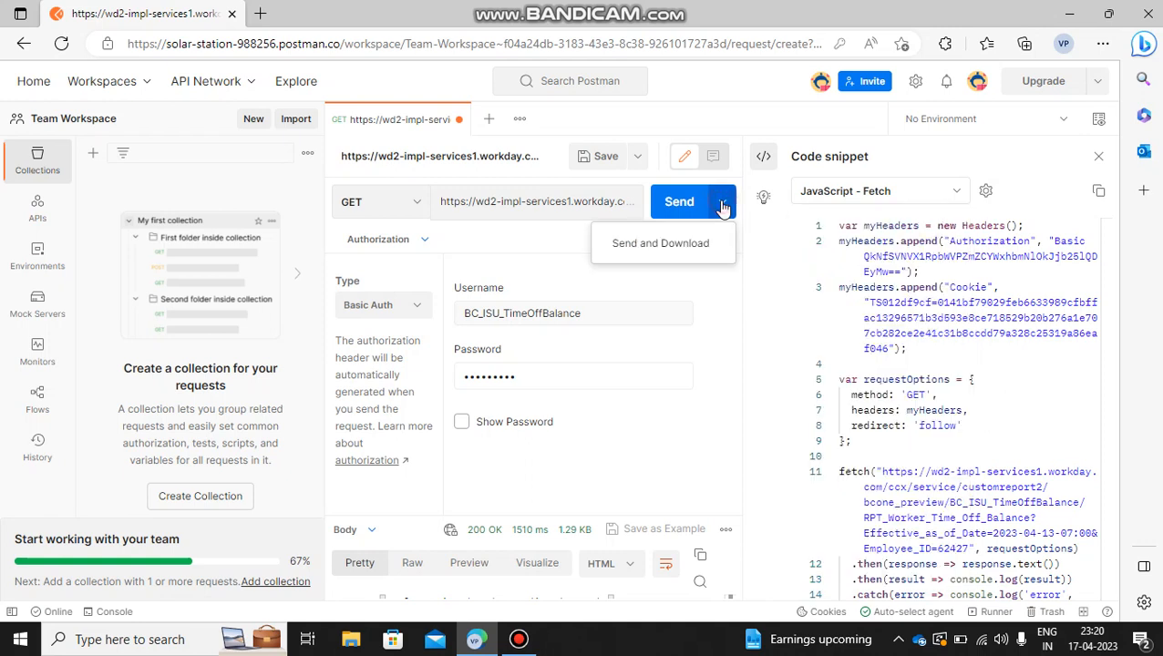
pyautogui.click(723, 206)
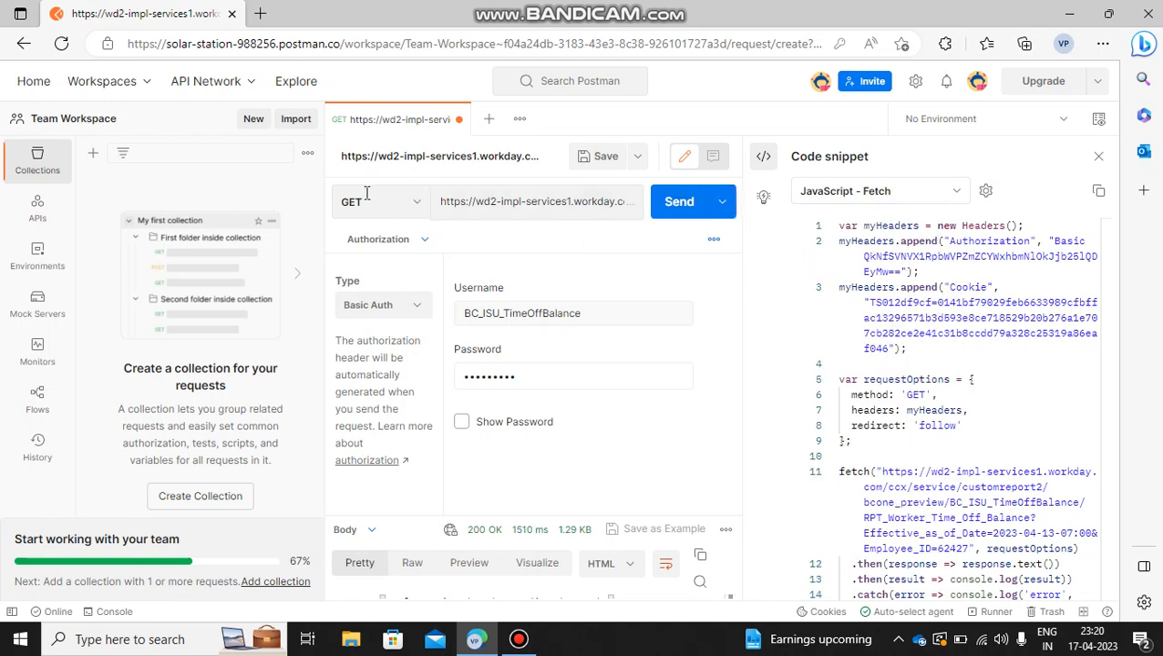
pyautogui.click(425, 209)
pyautogui.click(424, 206)
pyautogui.click(1099, 157)
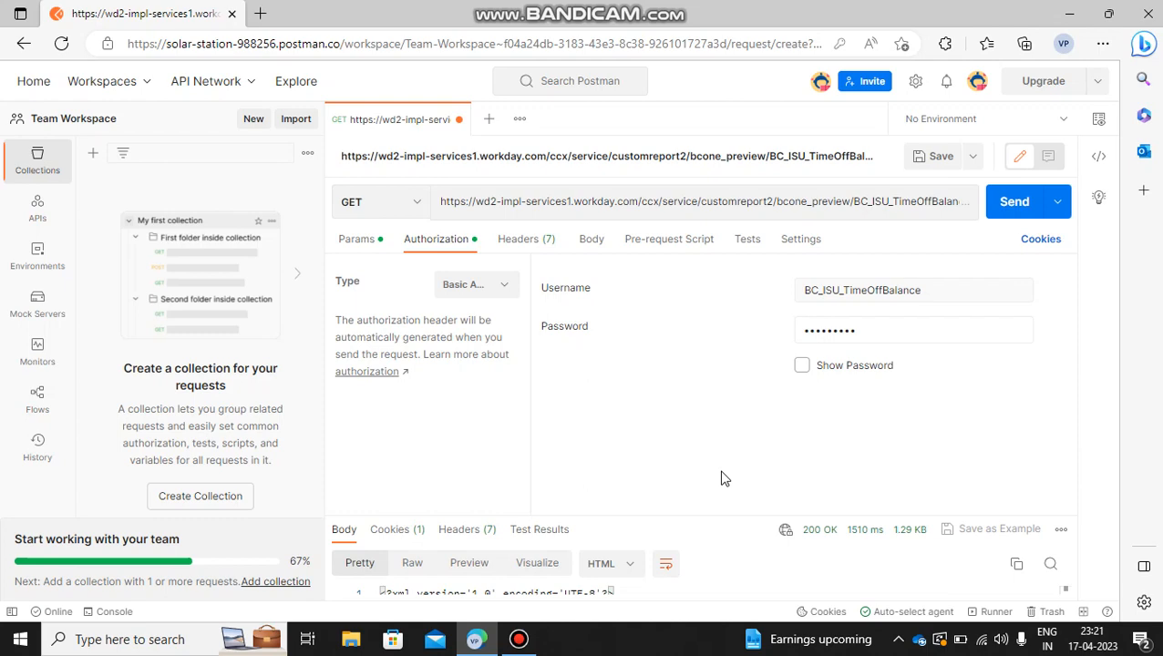
pyautogui.click(519, 638)
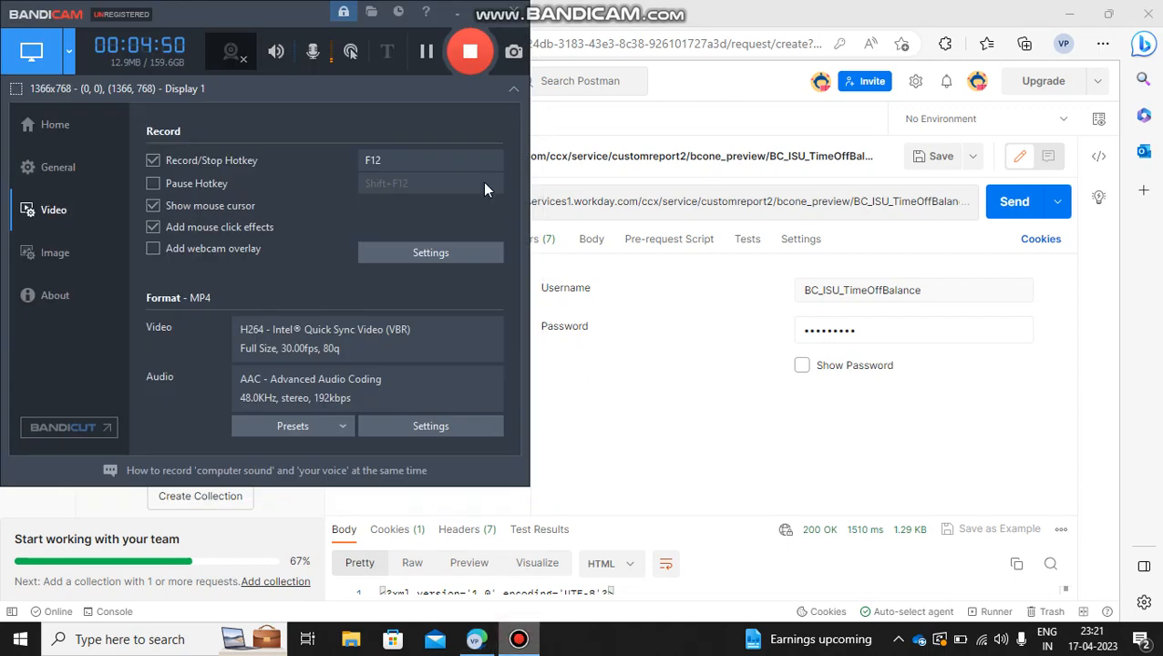